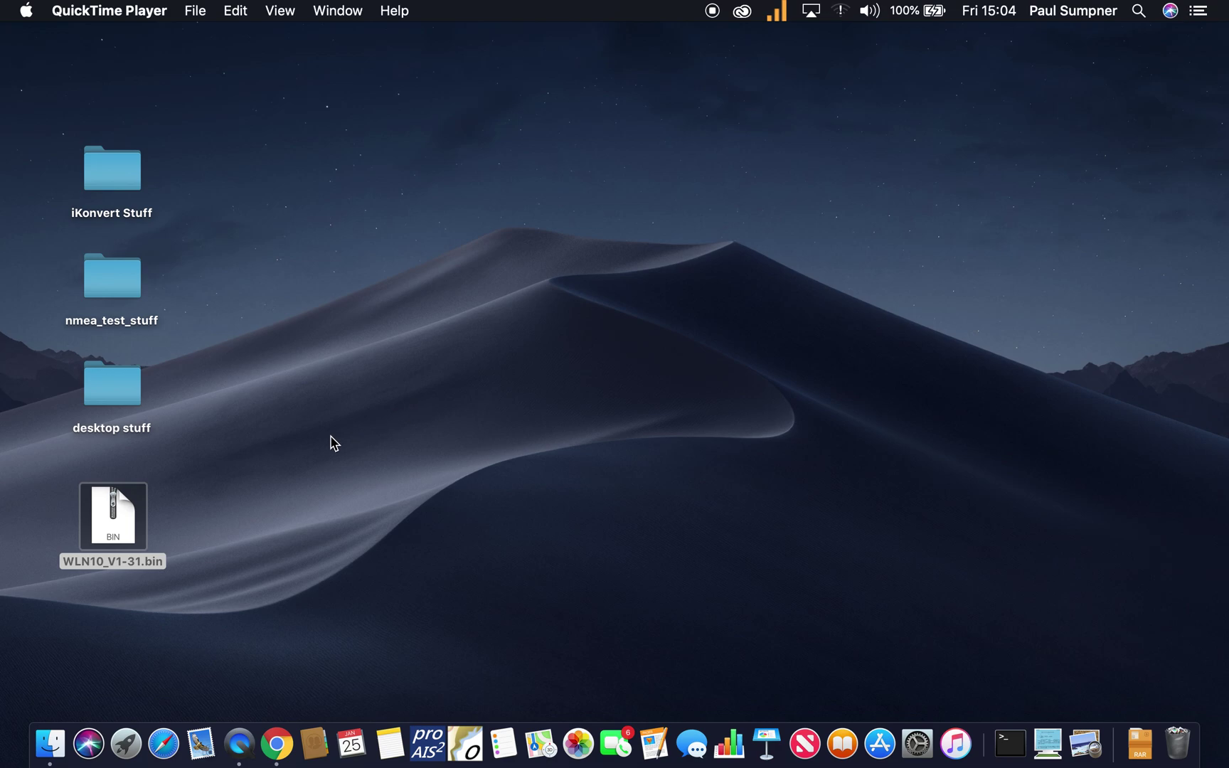
Select the firmware file WLN10_V1-31.bin on the Finder desktop.
click(107, 522)
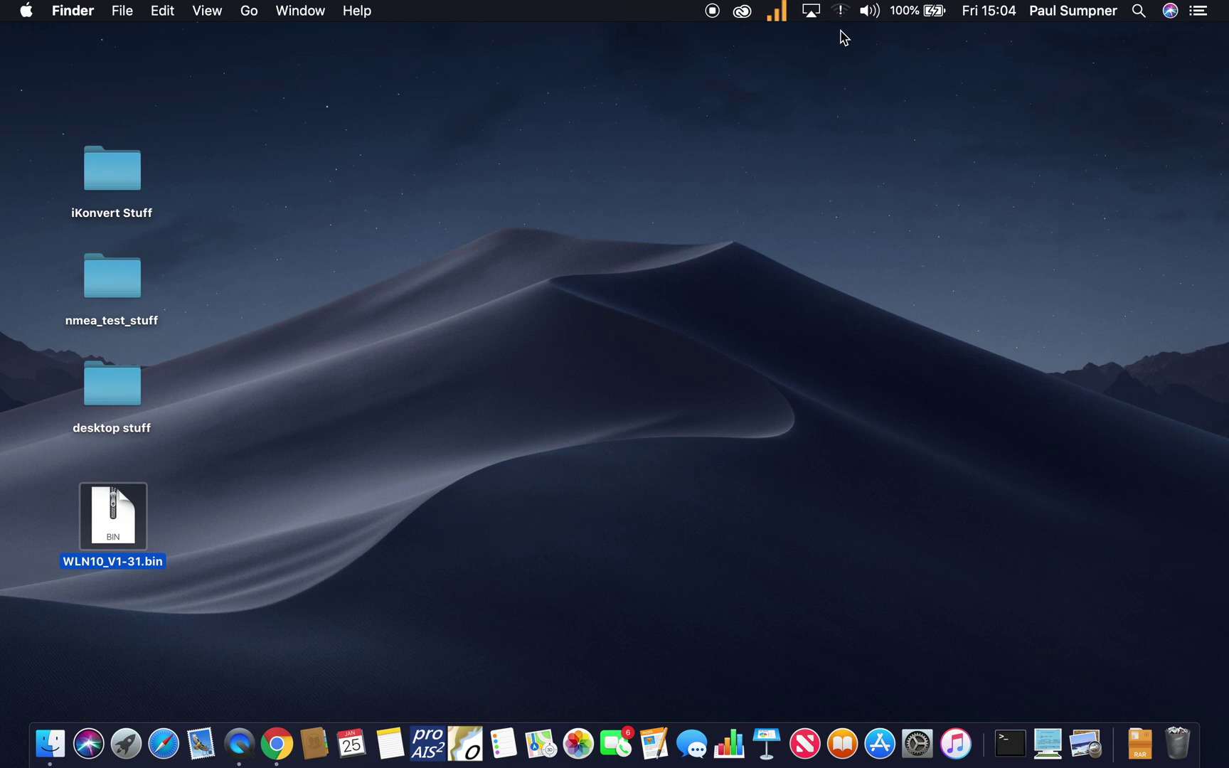
click(841, 13)
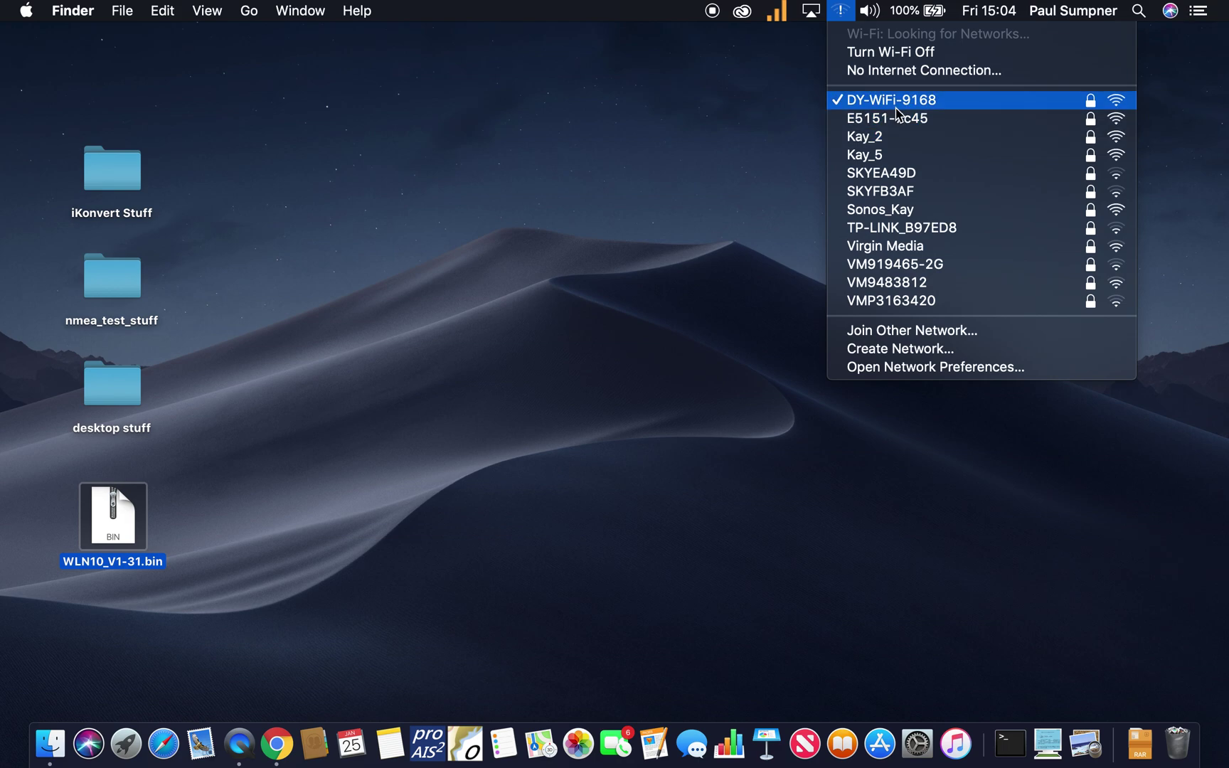
click(780, 166)
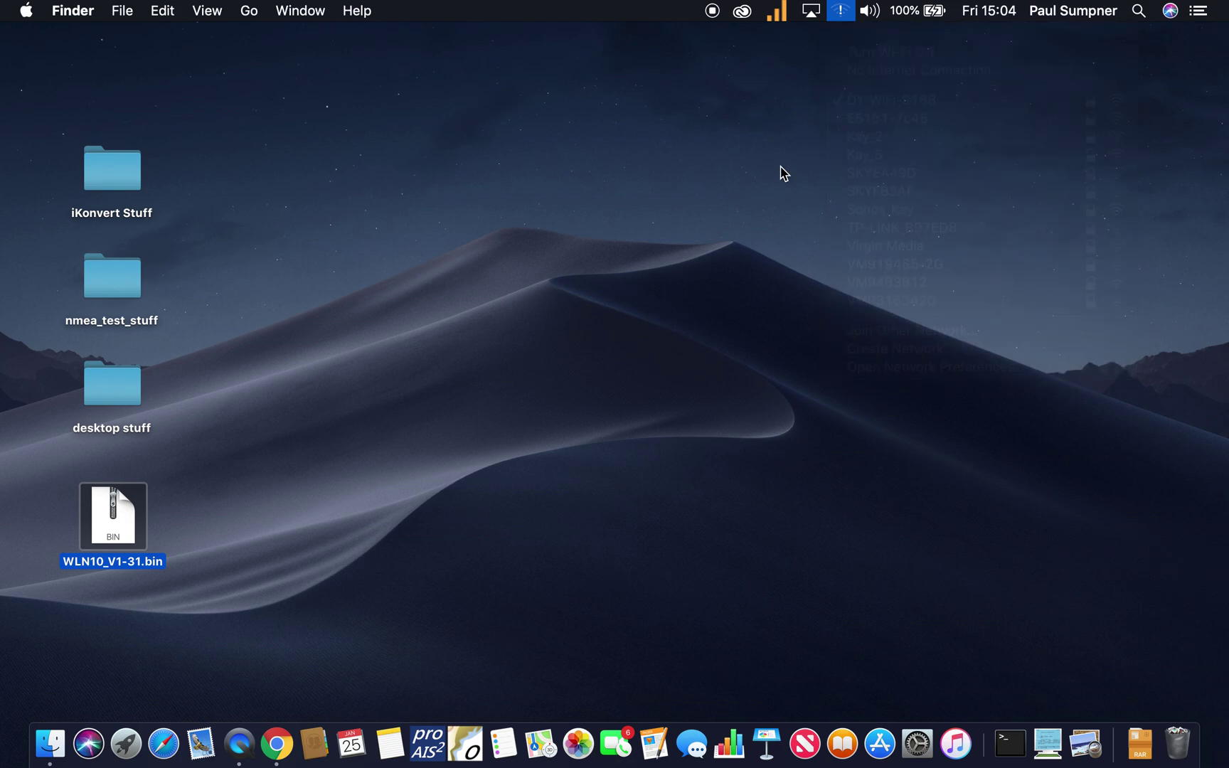
click(278, 744)
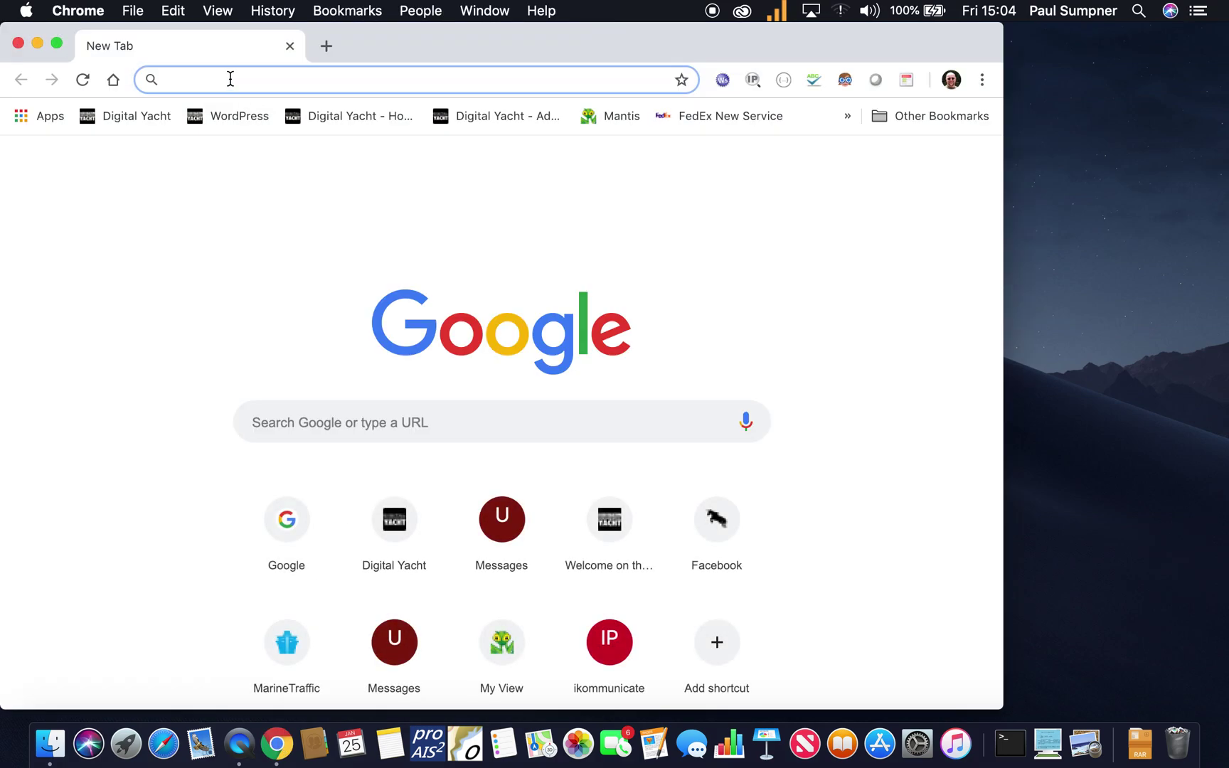
text(htpp)
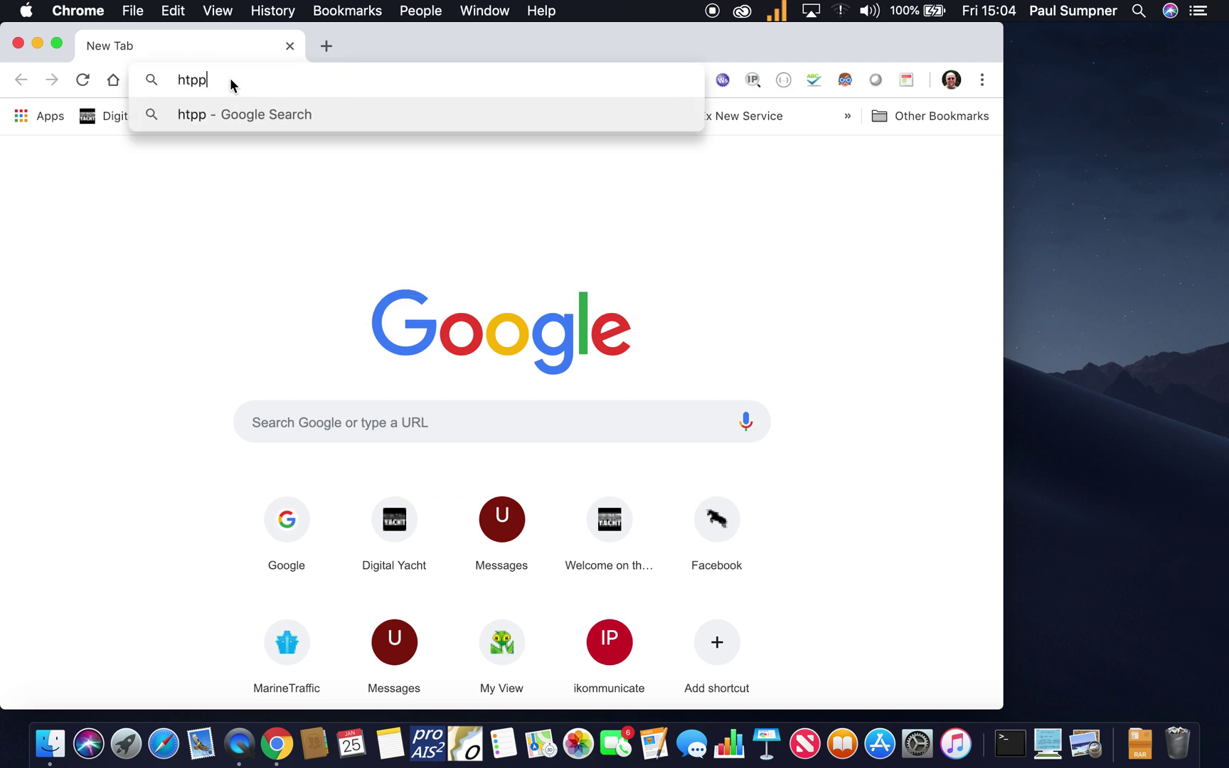
key(BackSpace)
key(BackSpace)
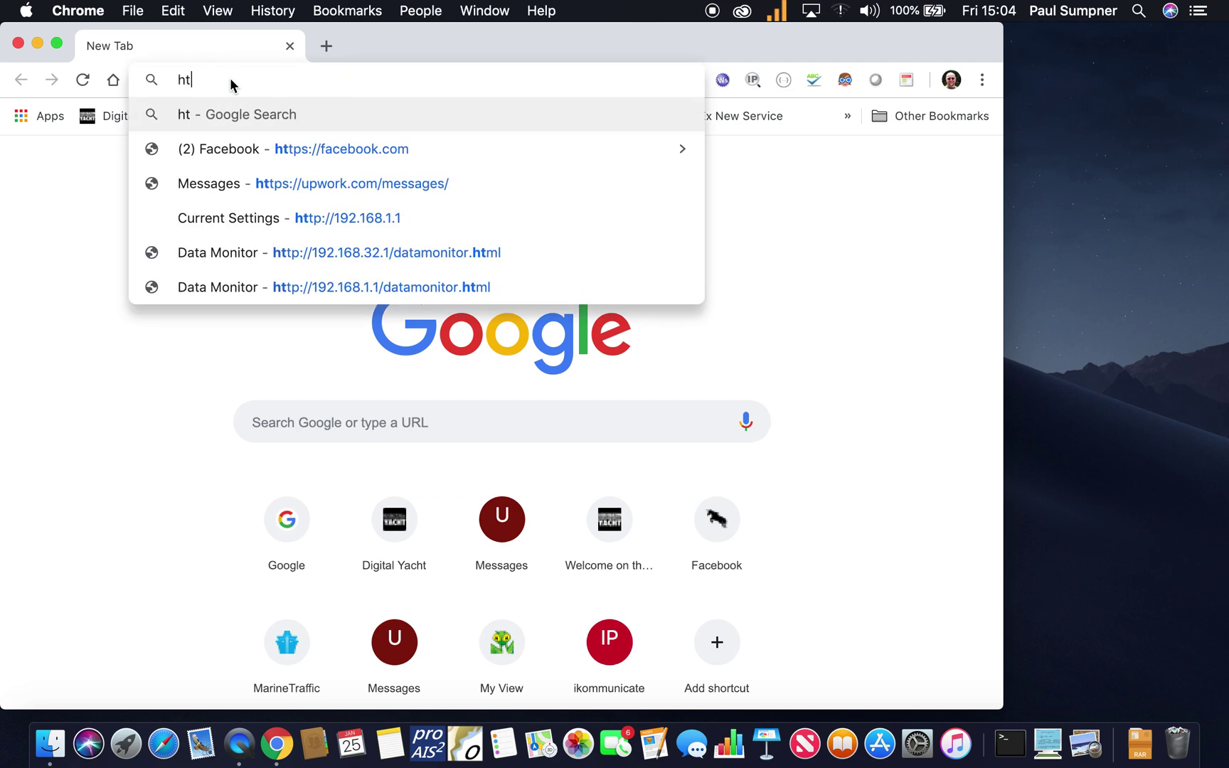
text(tp)
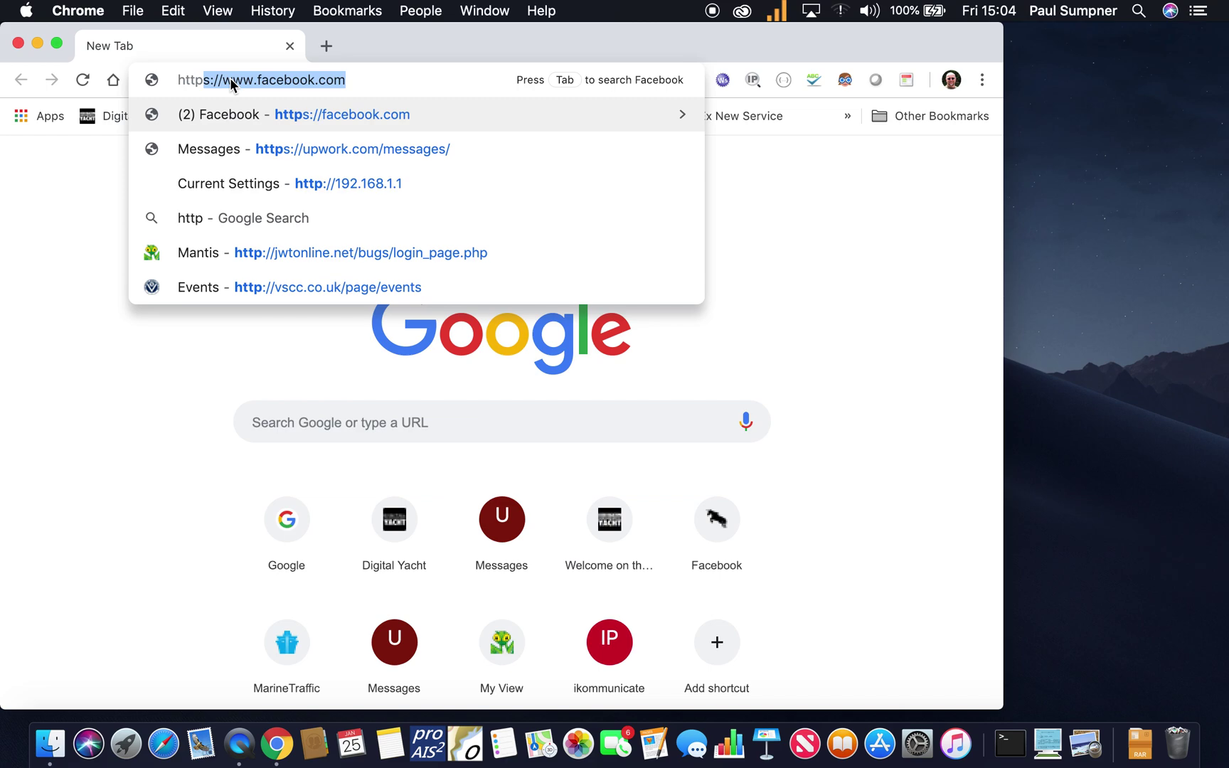
text(://192.1)
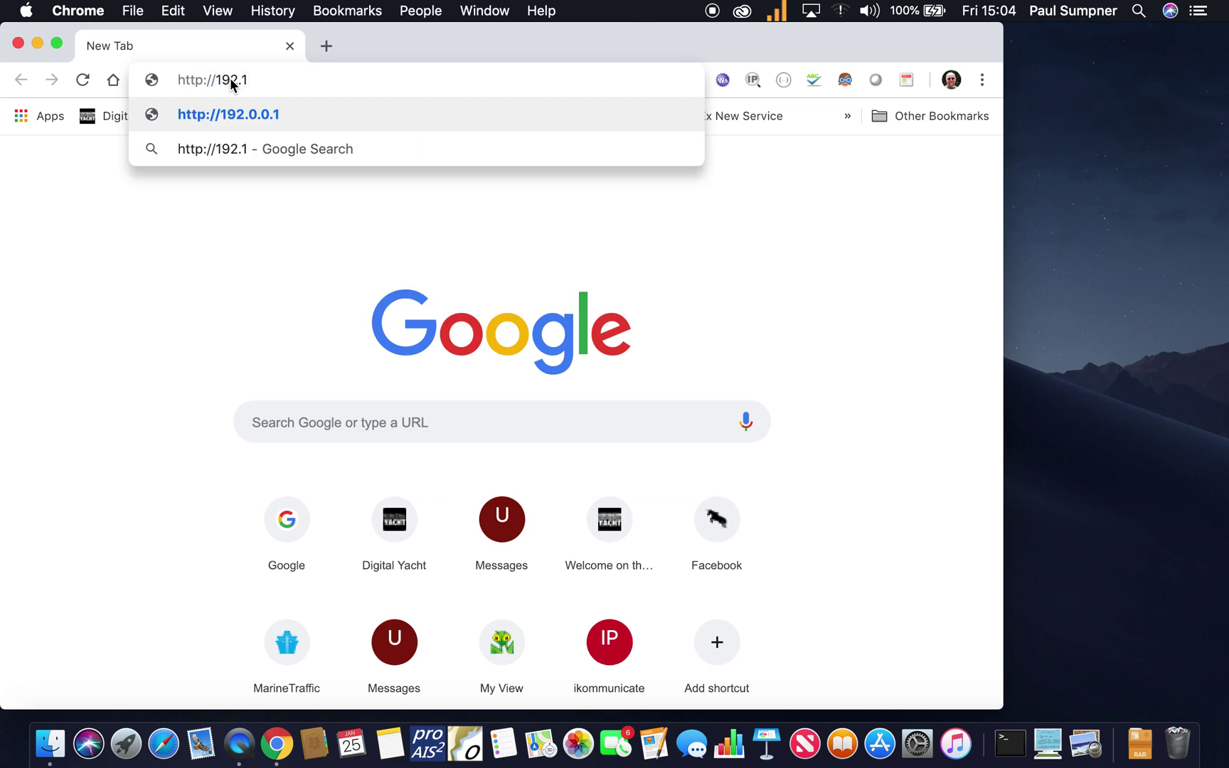
text(68.1.1)
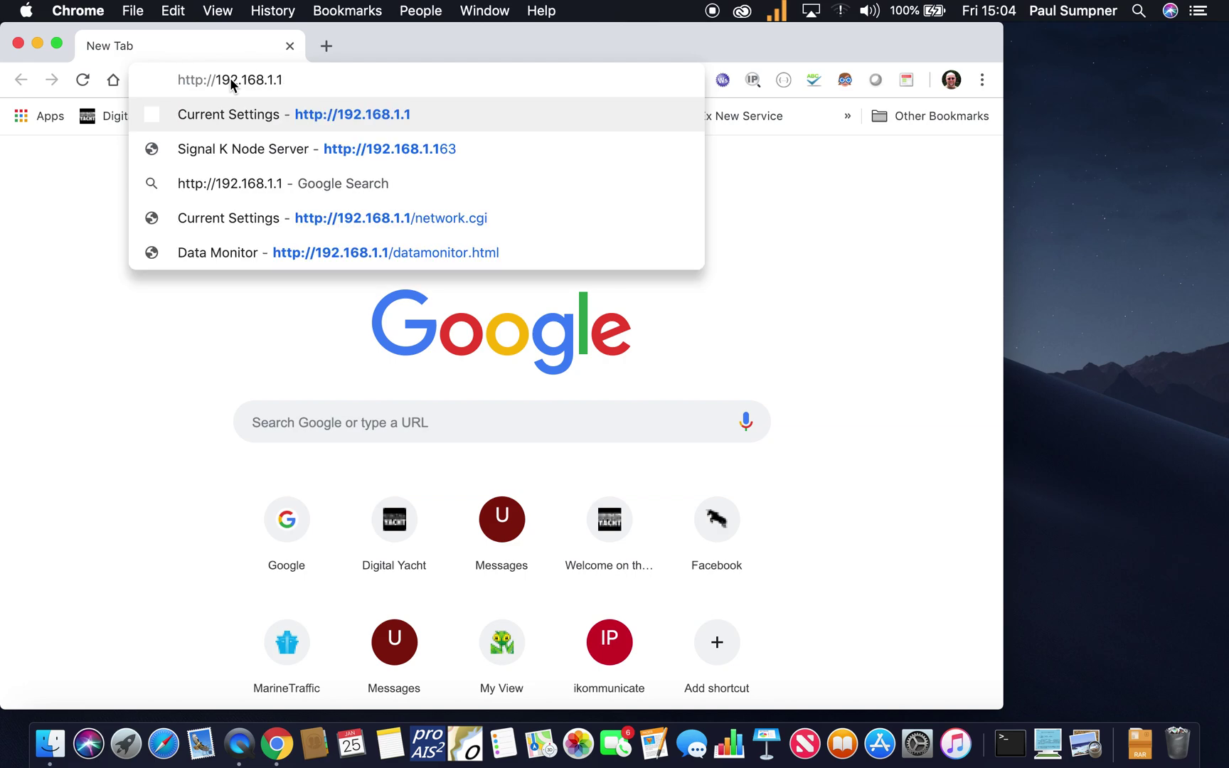
key(Return)
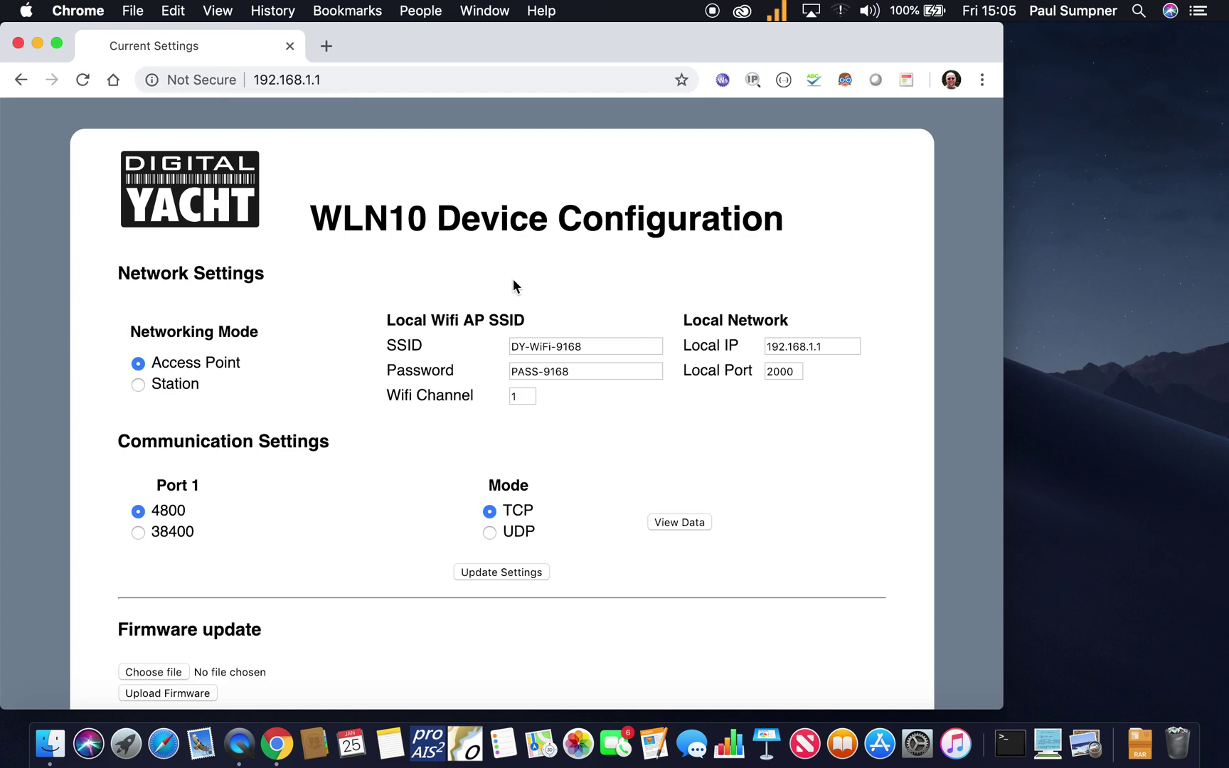
Choose WLN10_V1-31.bin from the Desktop as the firmware file to upload.
click(165, 673)
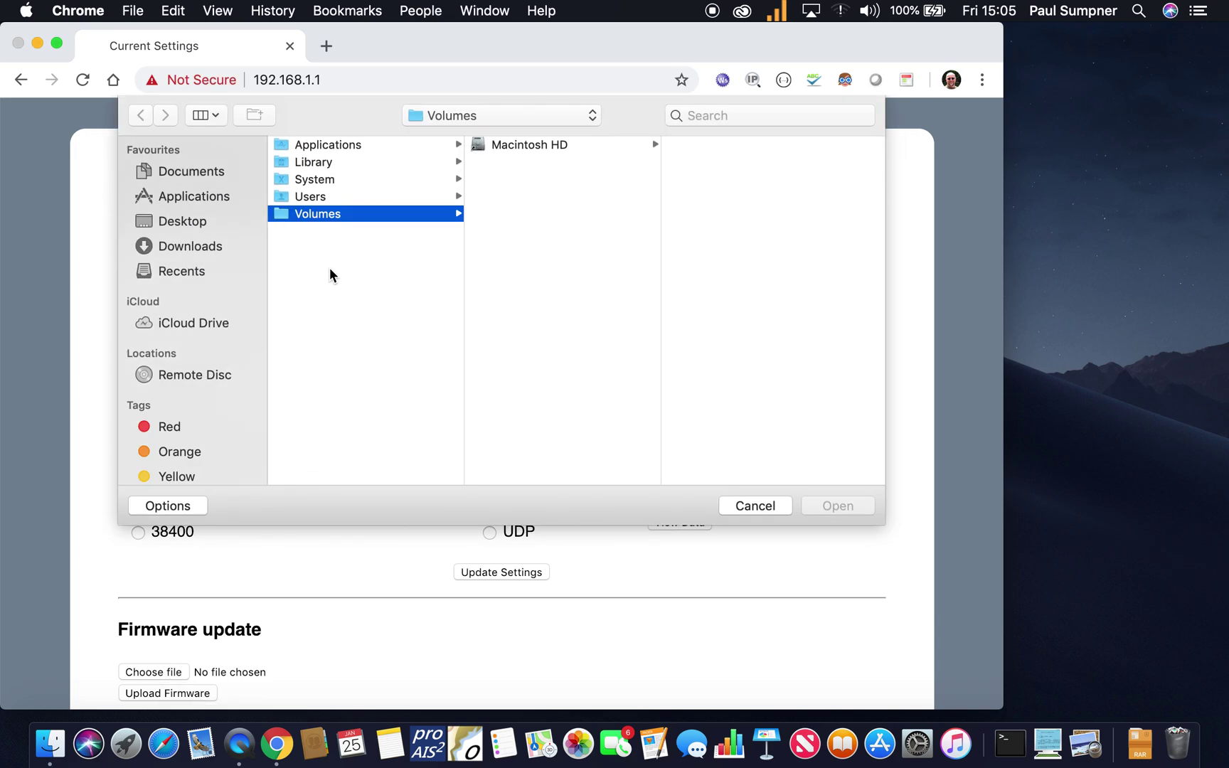
click(178, 225)
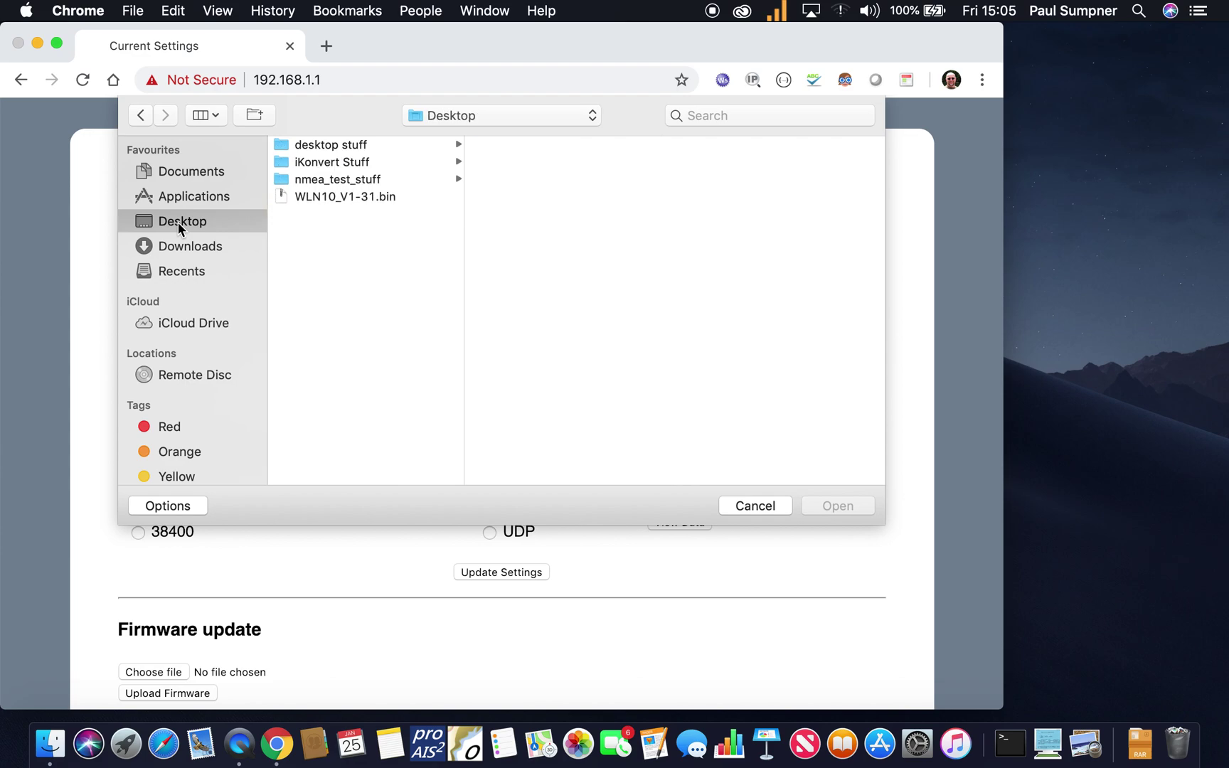
click(337, 195)
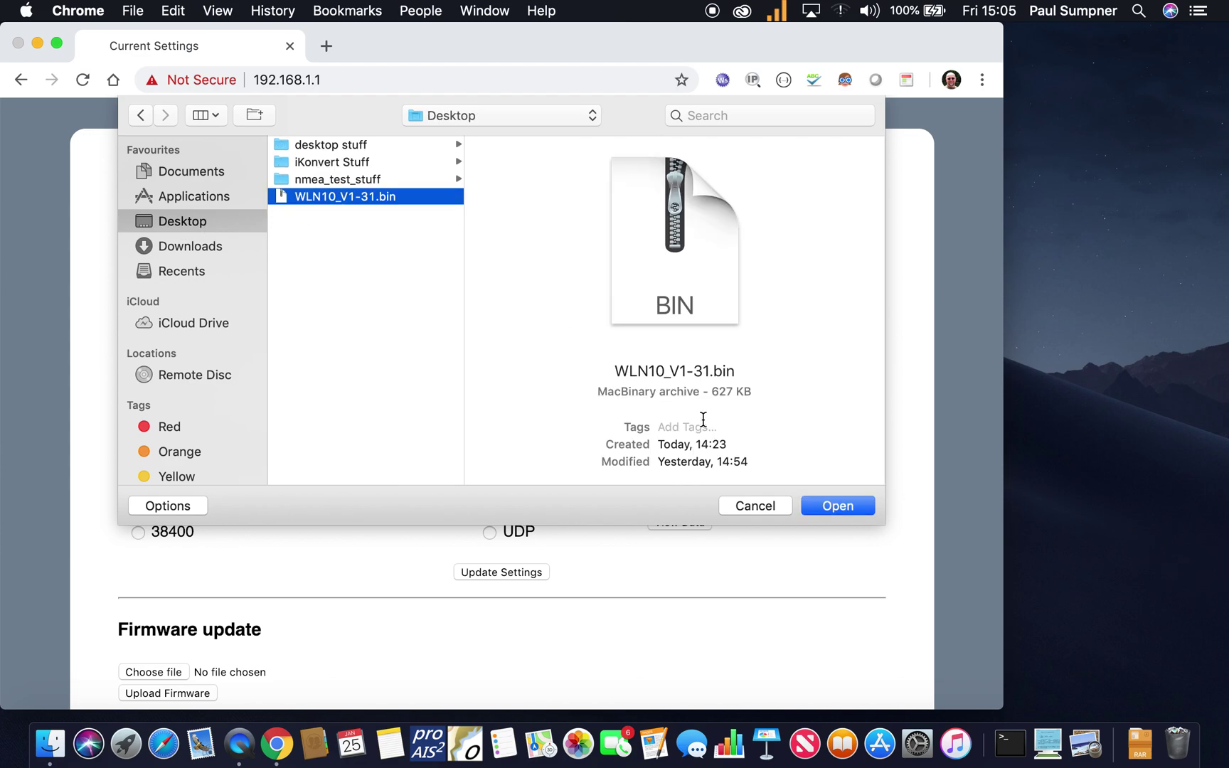
click(839, 506)
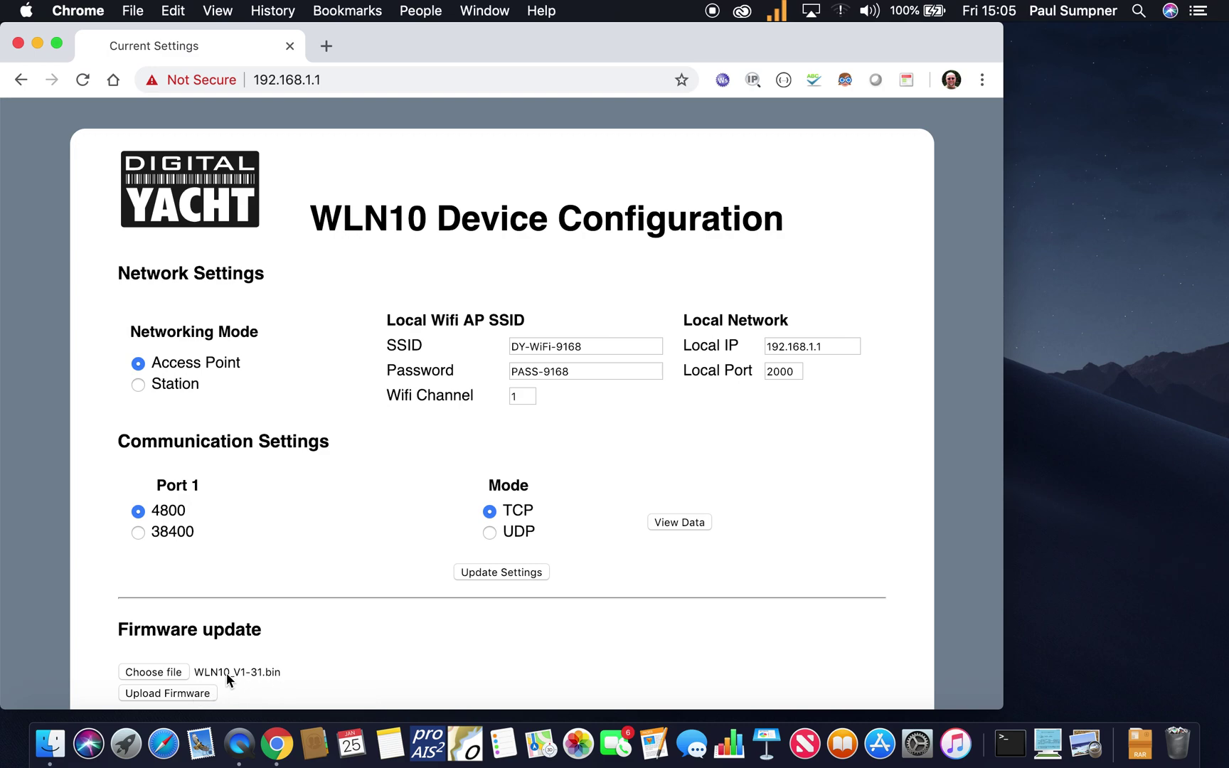
Upload the WLN10_V1-31.bin firmware and wait for the success page reporting version 1.31.
click(179, 692)
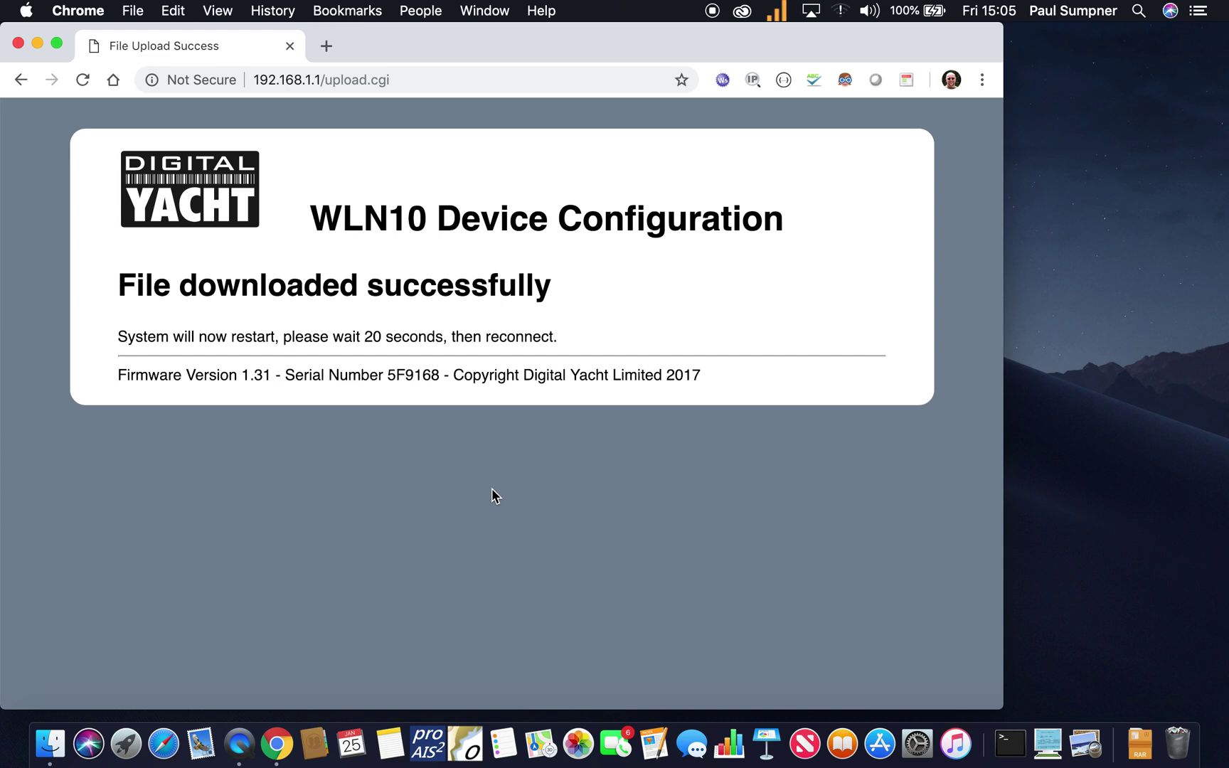
After checking Wi-Fi, reload 192.168.1.1 and scroll down to the footer showing Firmware Version 1.31.
click(842, 15)
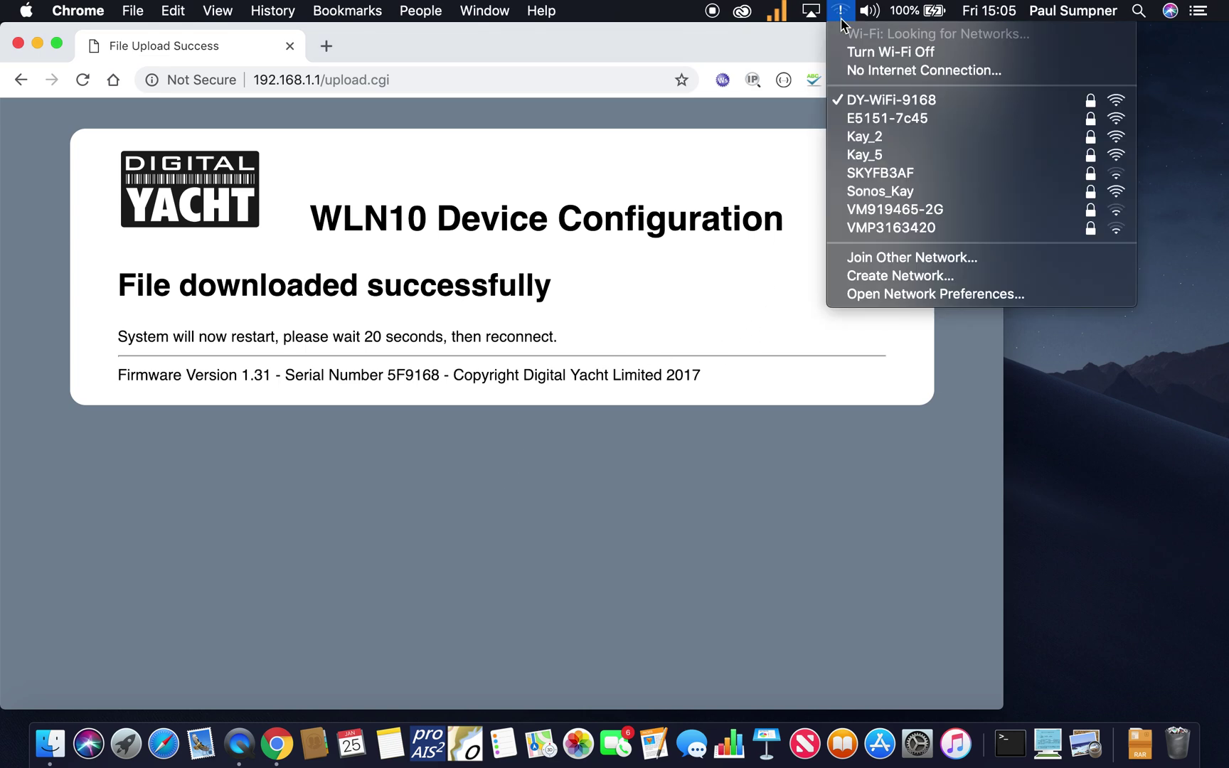
click(442, 74)
click(442, 75)
key(BackSpace)
key(BackSpace)
key(BackSpace)
key(BackSpace)
key(BackSpace)
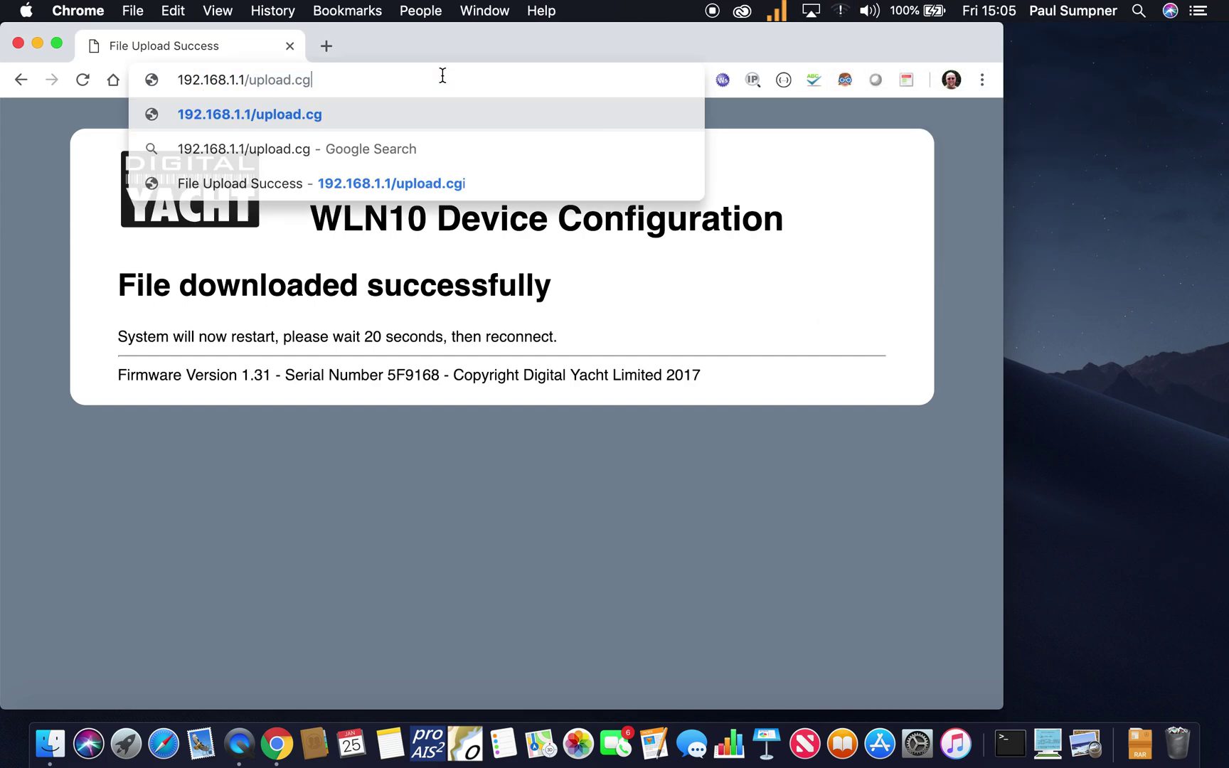
key(BackSpace)
key(BackSpace)
key(BackSpace)
key(BackSpace)
key(BackSpace)
key(BackSpace)
key(Return)
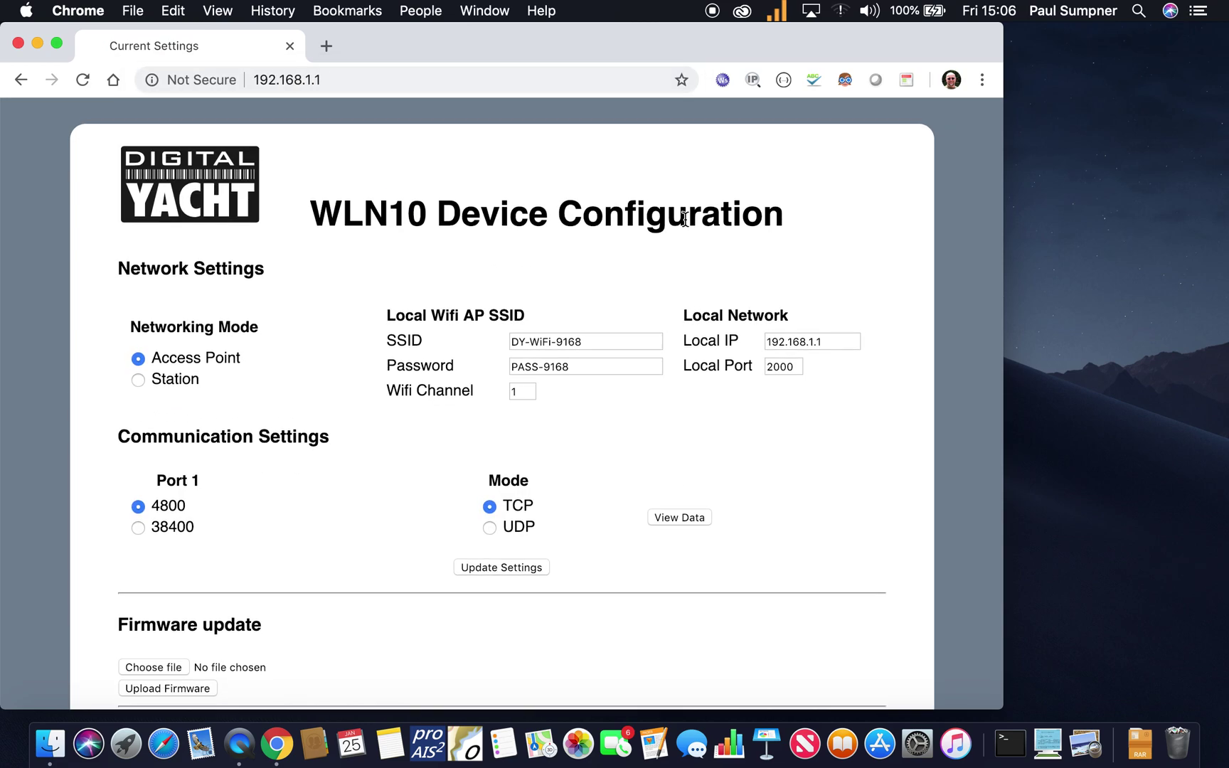
scroll(683, 219, down, 2)
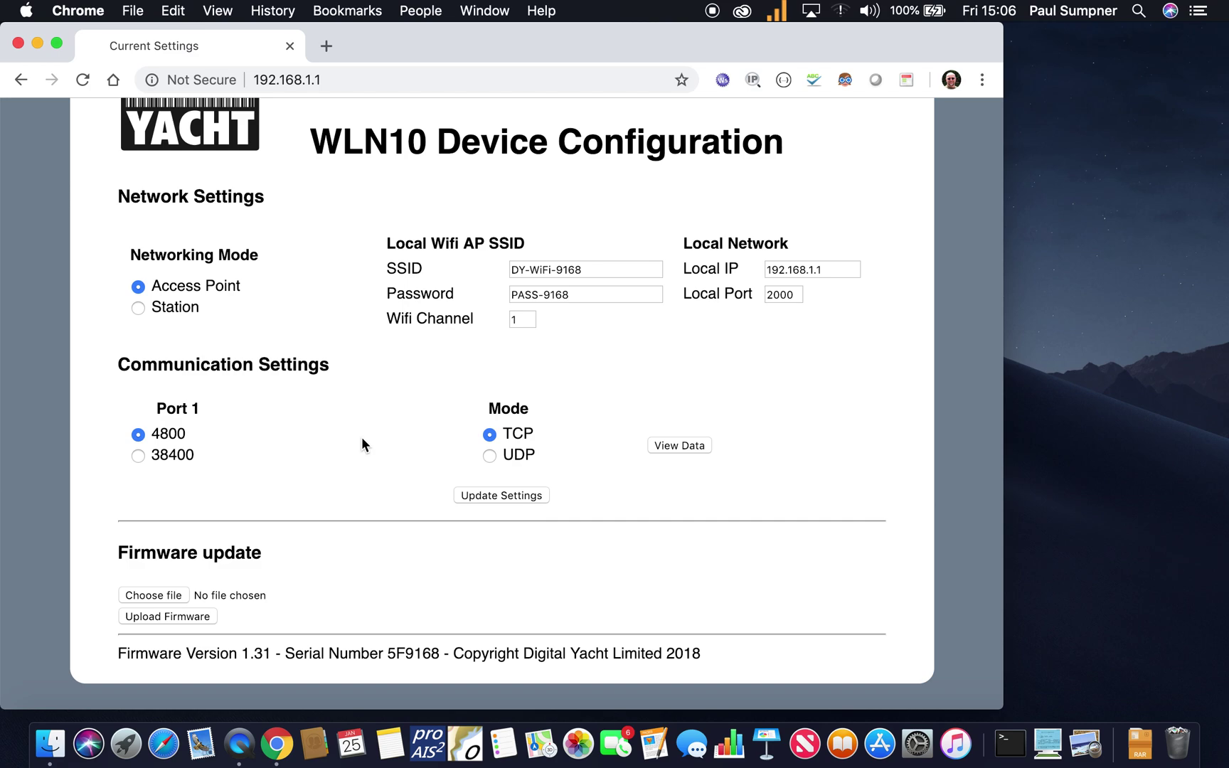
scroll(348, 407, up, 3)
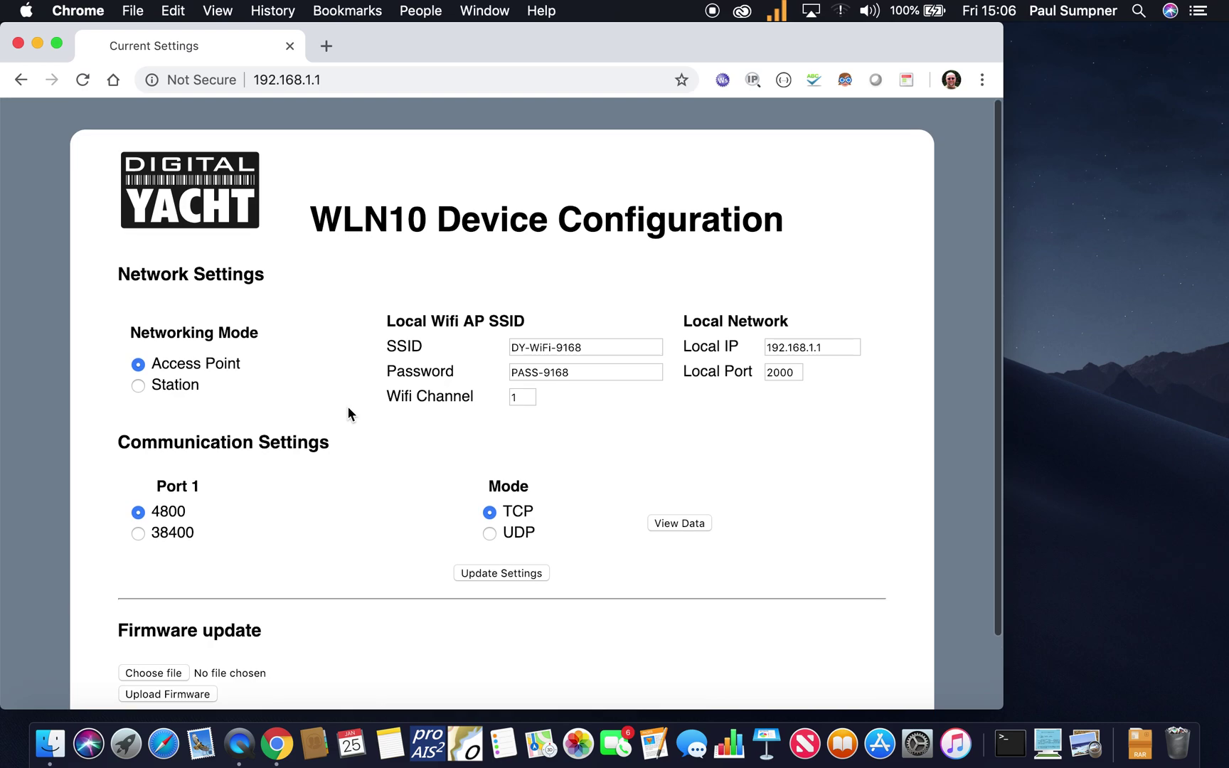